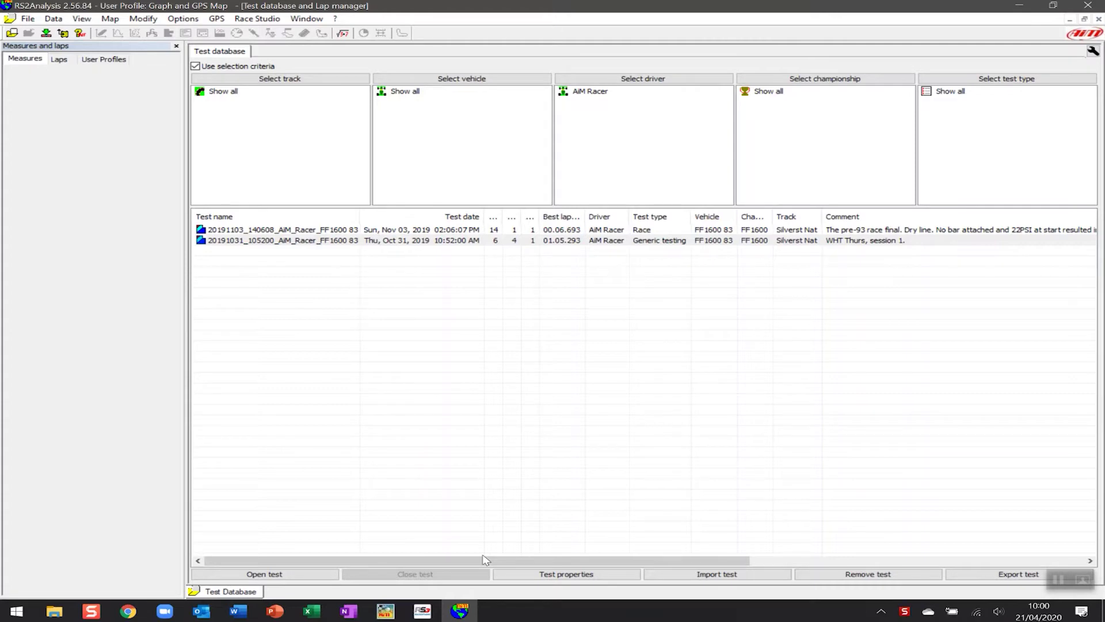
- Open the 20191103 race test and overlay lap 8 against reference lap 12 in the graphs
double_click(283, 230)
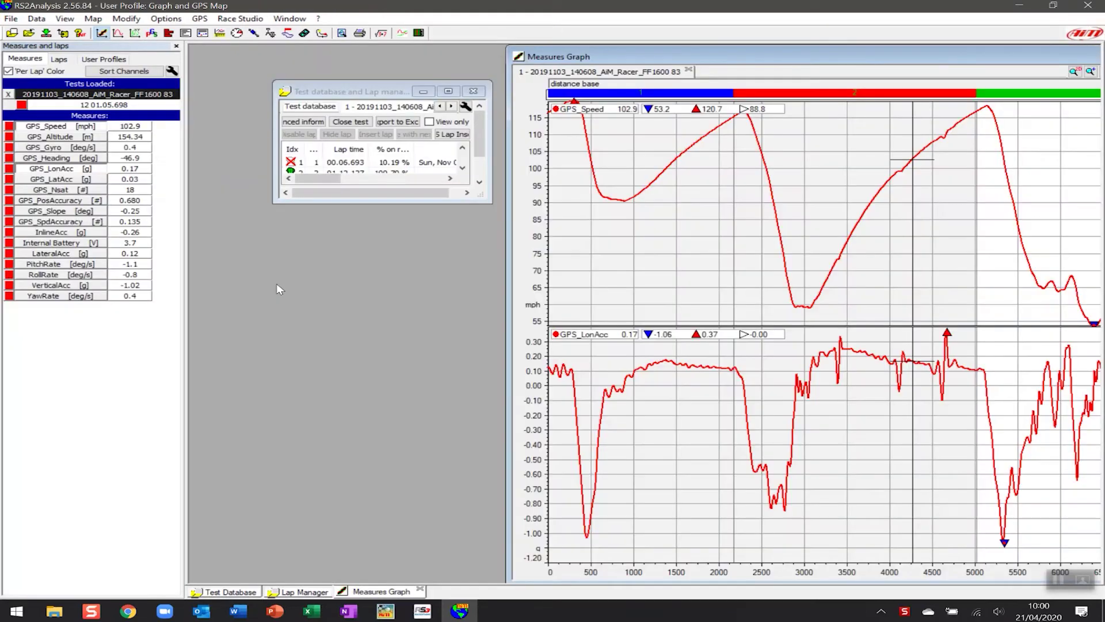
click(449, 91)
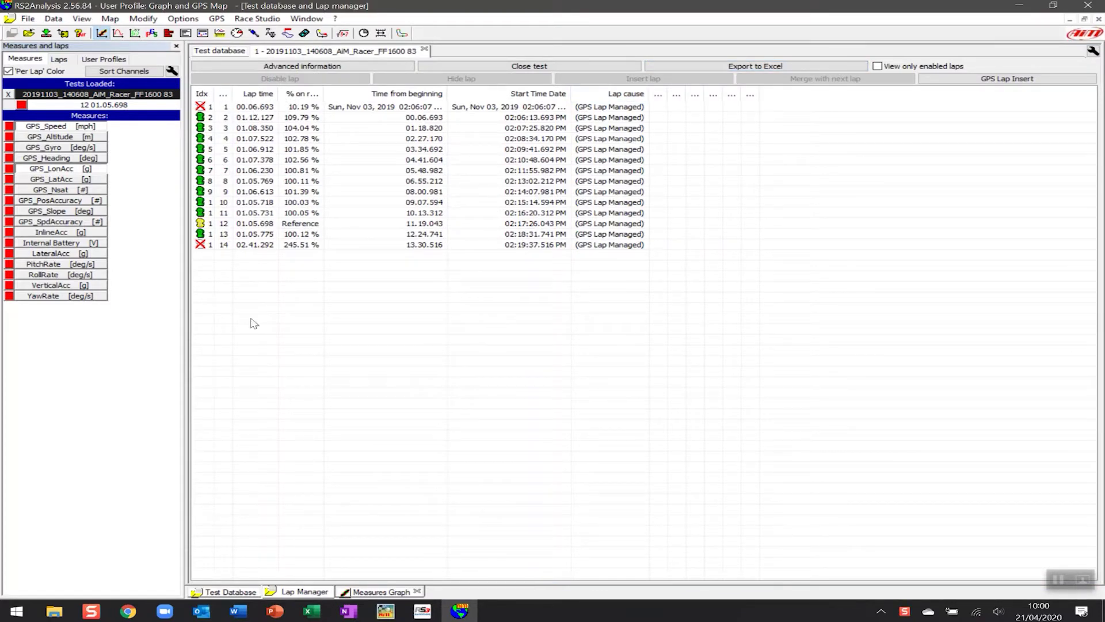
click(380, 592)
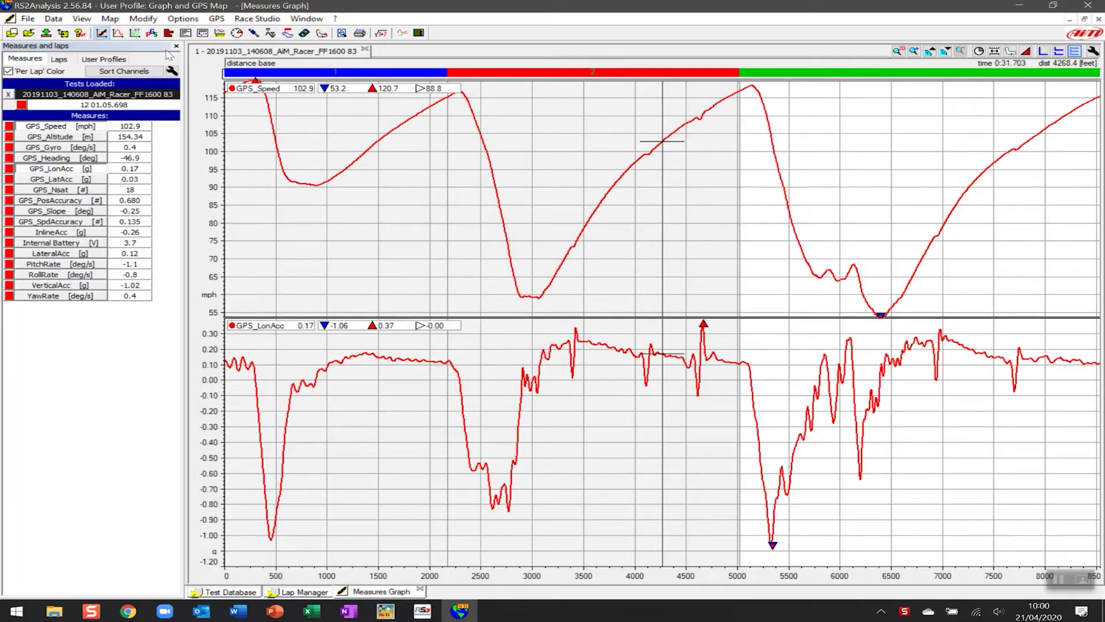
click(59, 59)
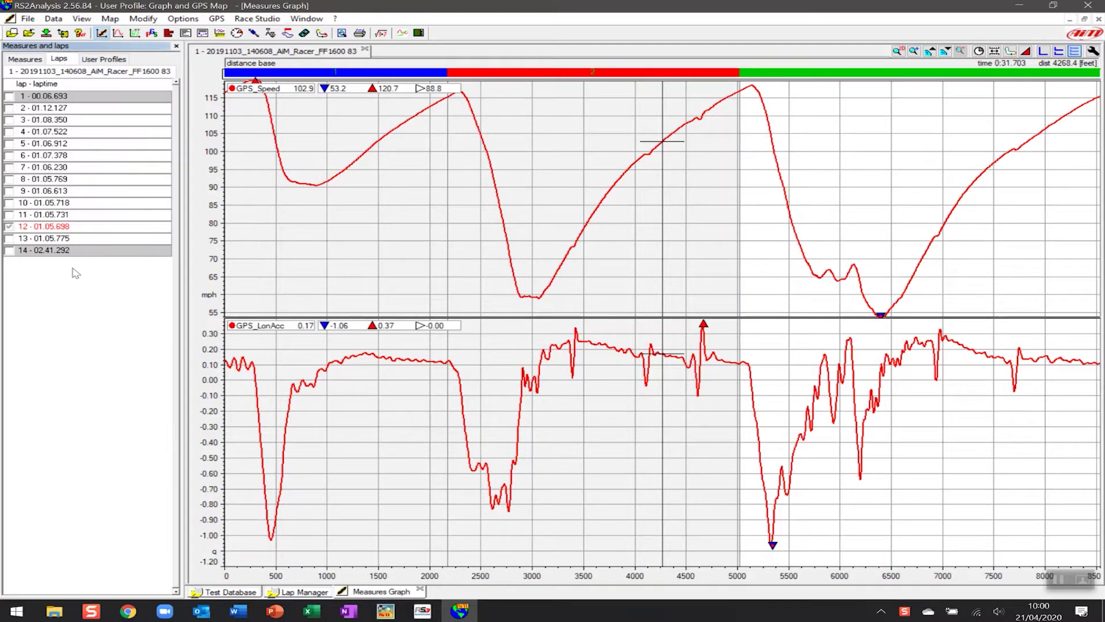
click(9, 179)
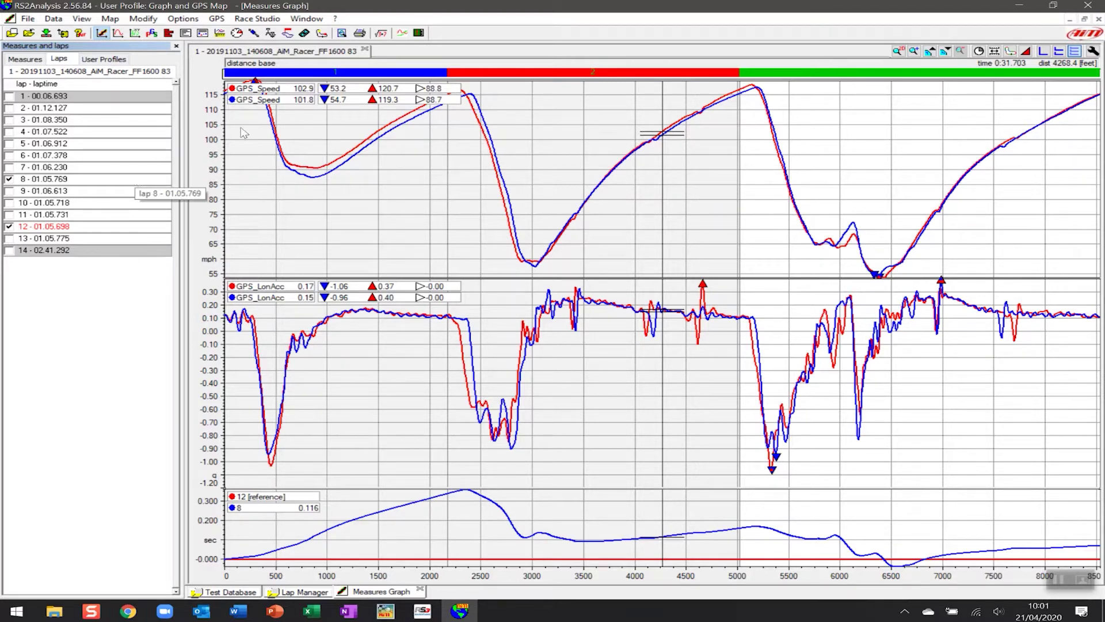
- Create a user profile named 'Basic' with all current settings
click(107, 61)
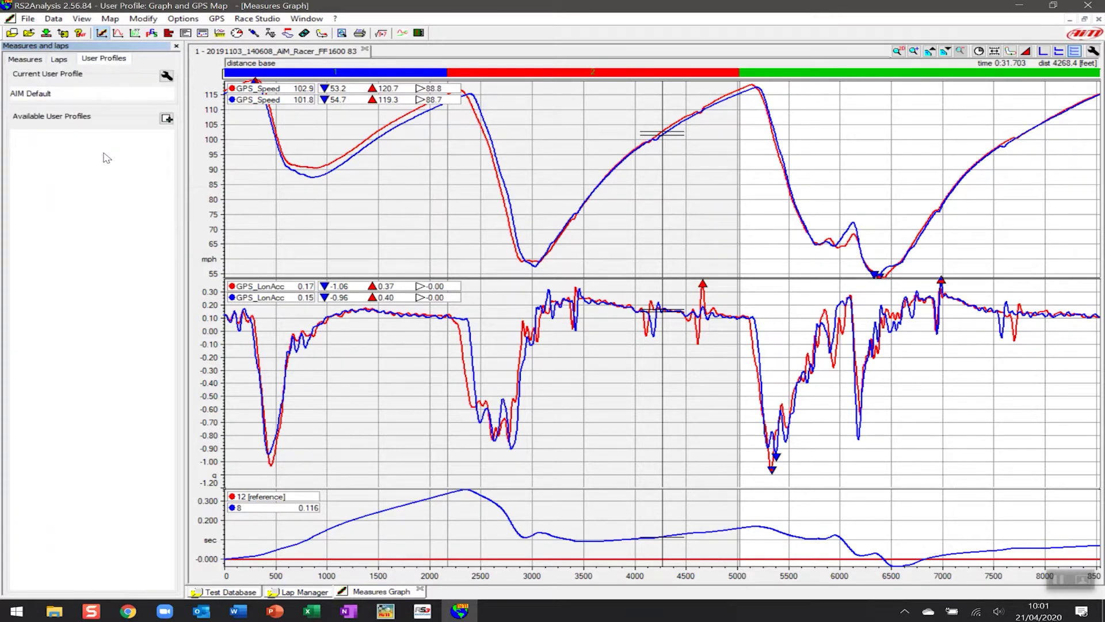
click(166, 118)
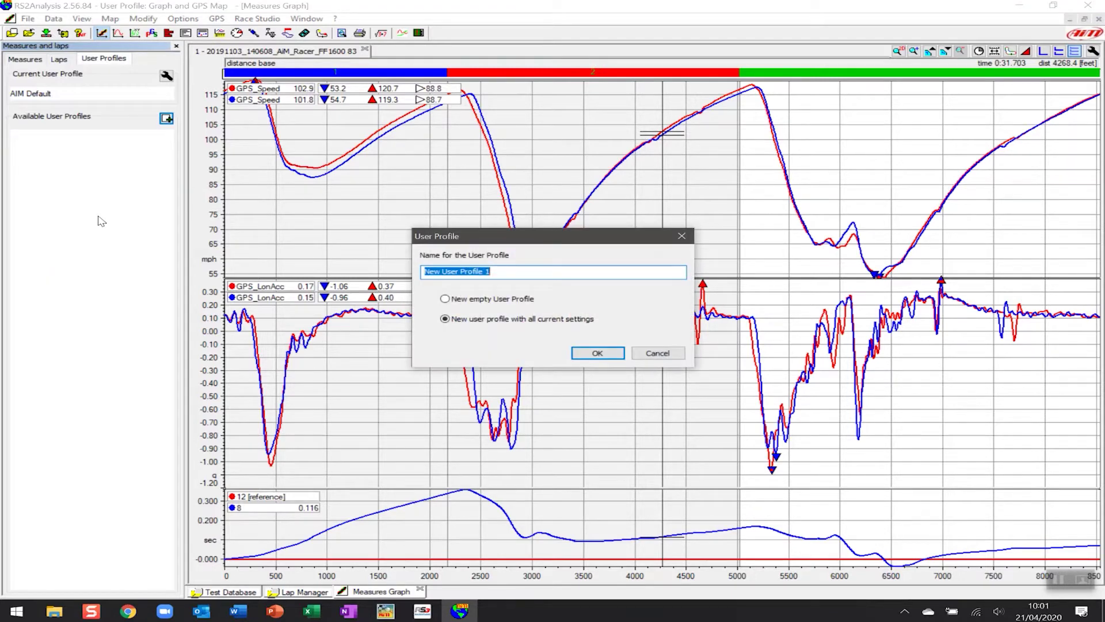
text(B)
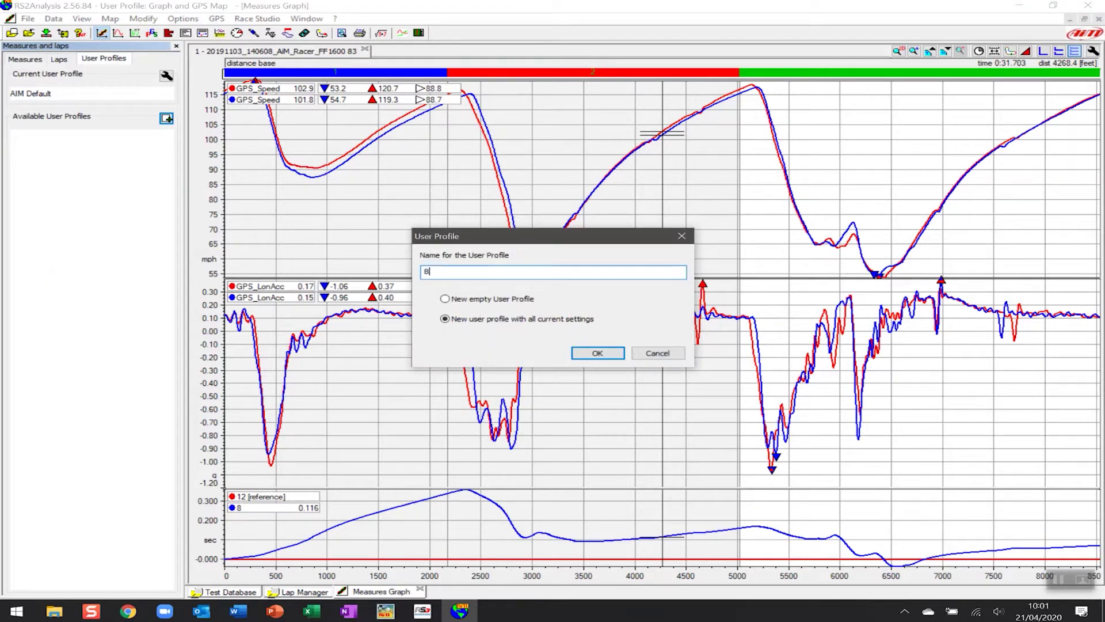
text(asic)
click(598, 353)
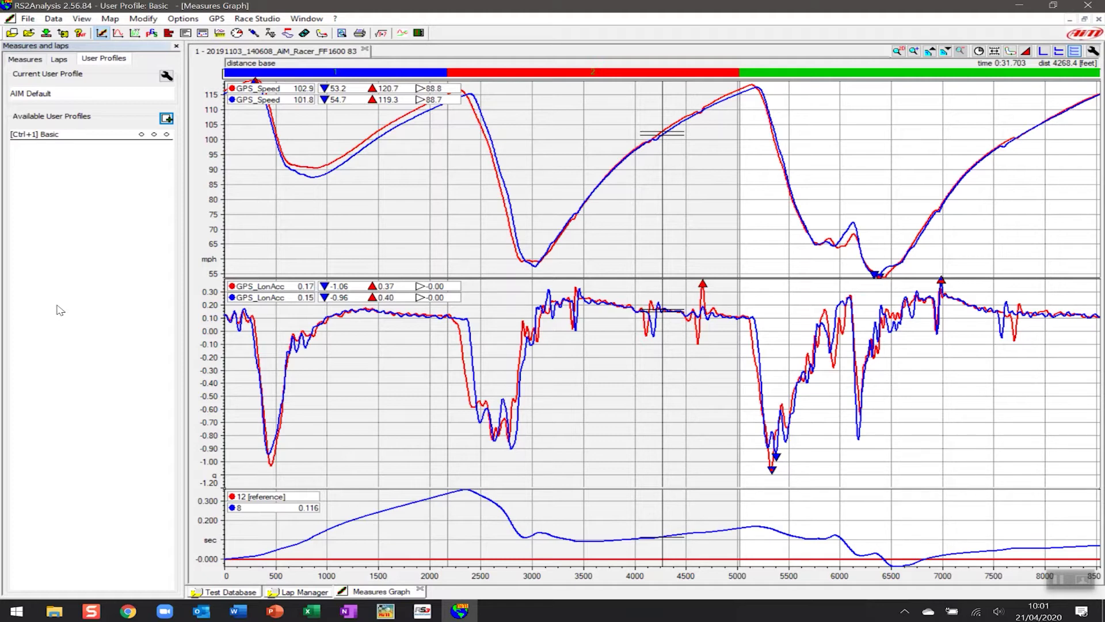
- Show the GPS track map tracing laps 12 and 8 over the circuit
click(152, 33)
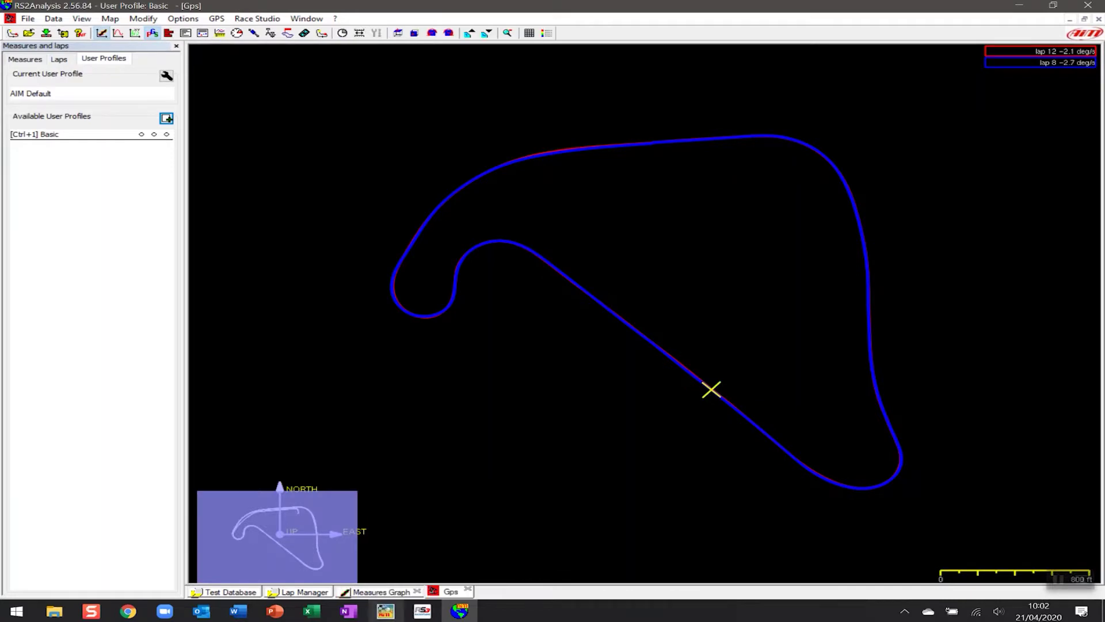
click(374, 592)
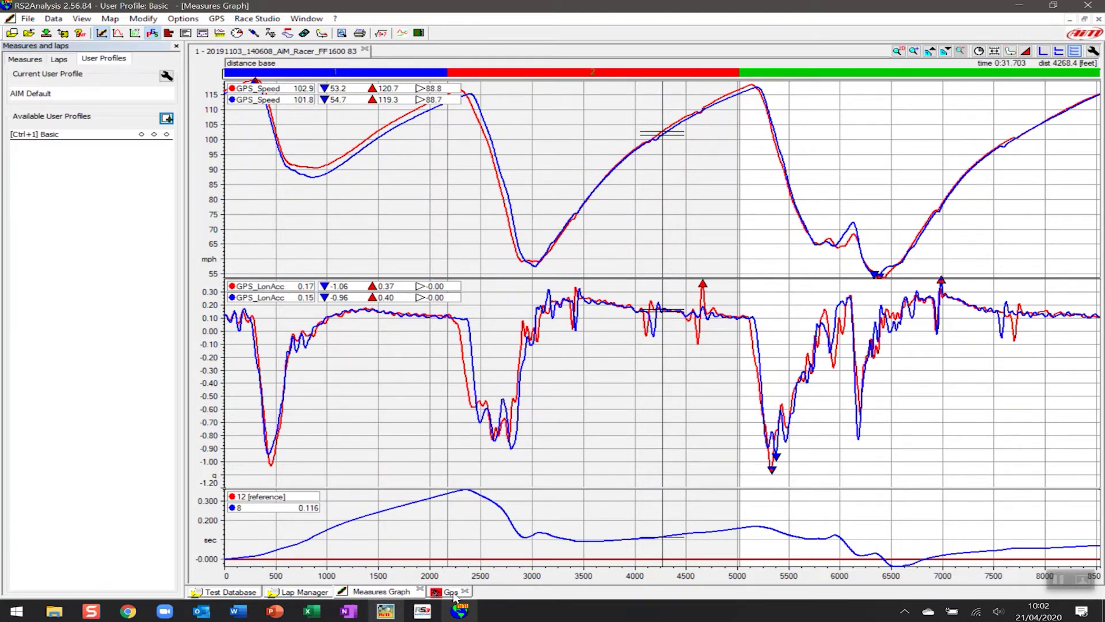
click(451, 592)
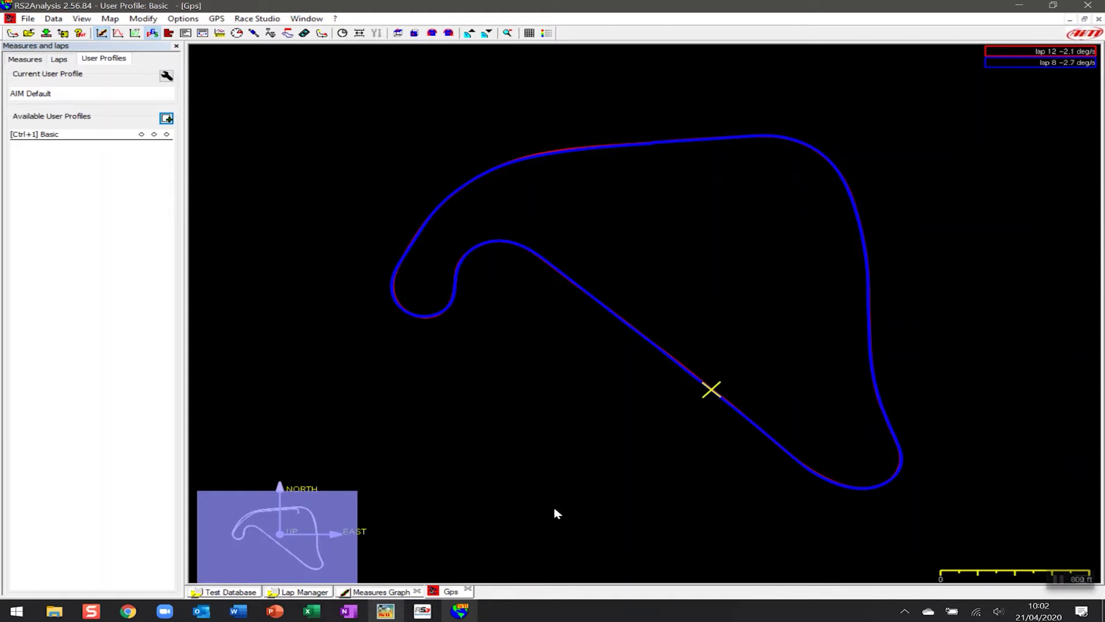
- Float the GPS map as a movable window over the measures graph and close the side panel
click(1085, 20)
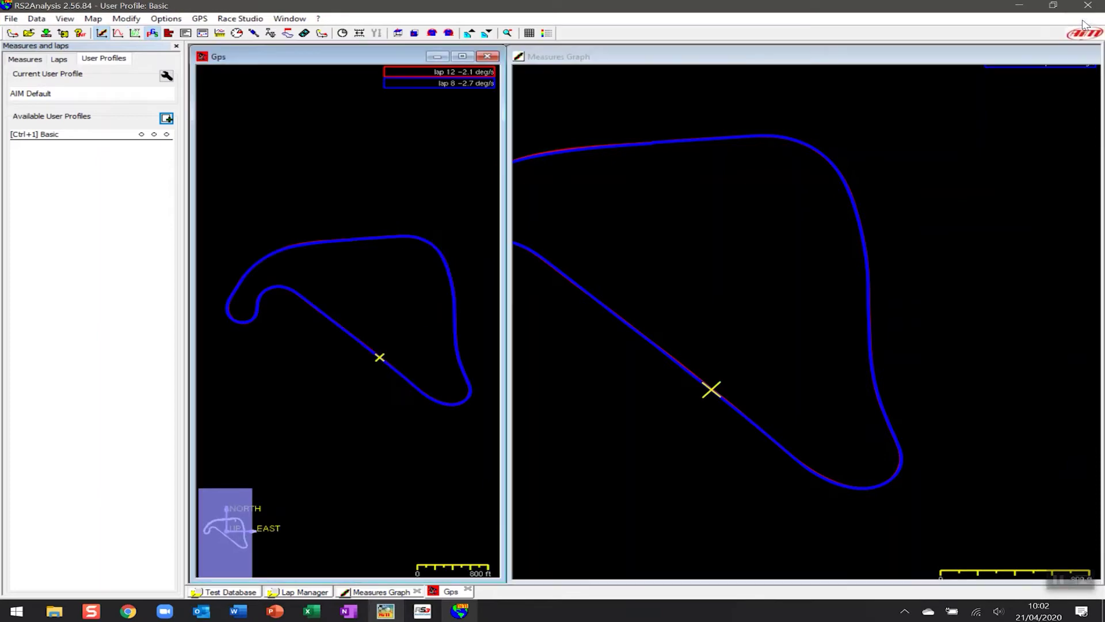
mouse_move(340, 328)
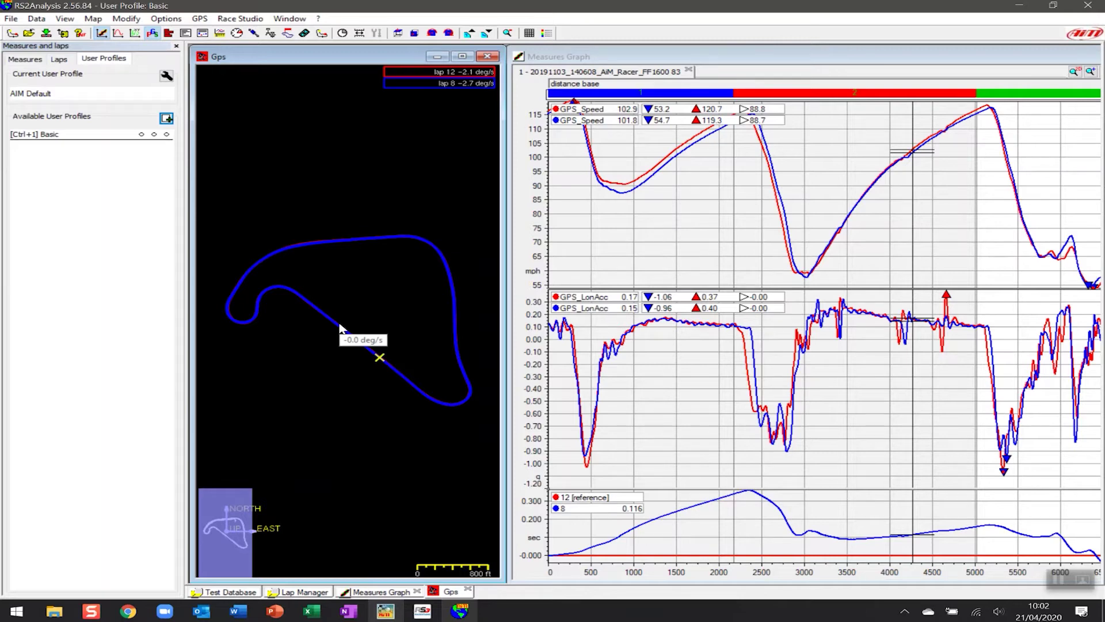
drag(397, 56, 475, 56)
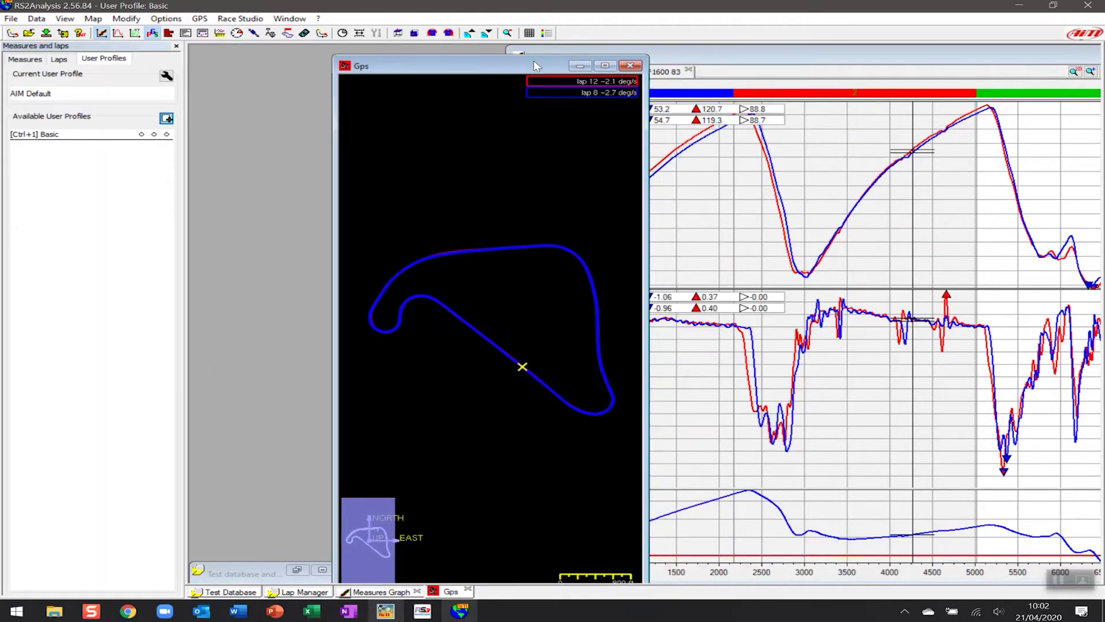
click(688, 152)
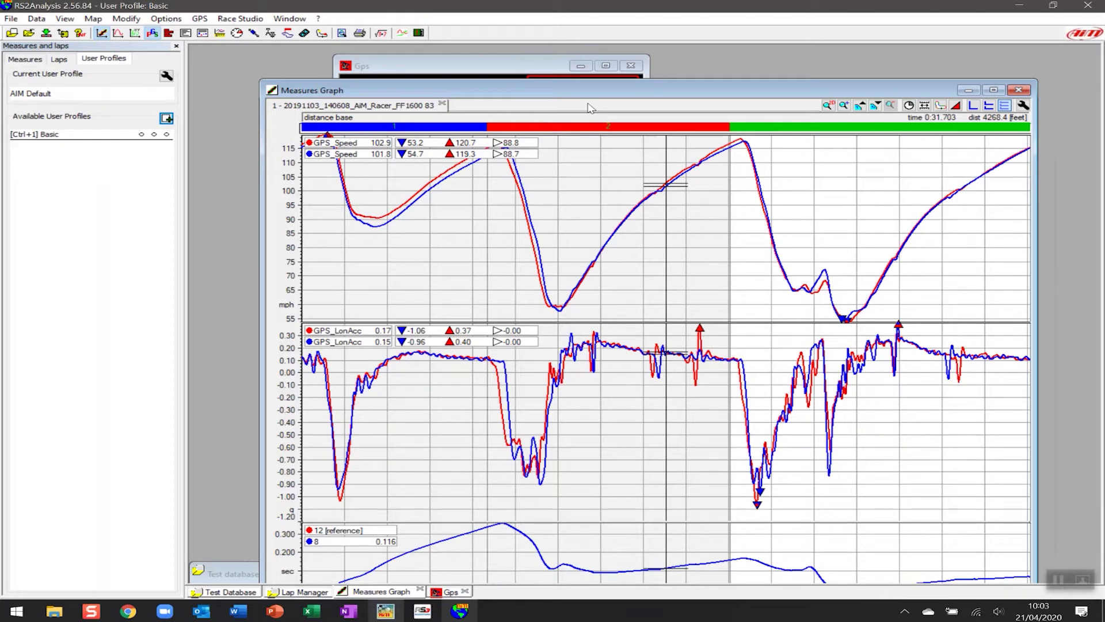
key(ctrl+m)
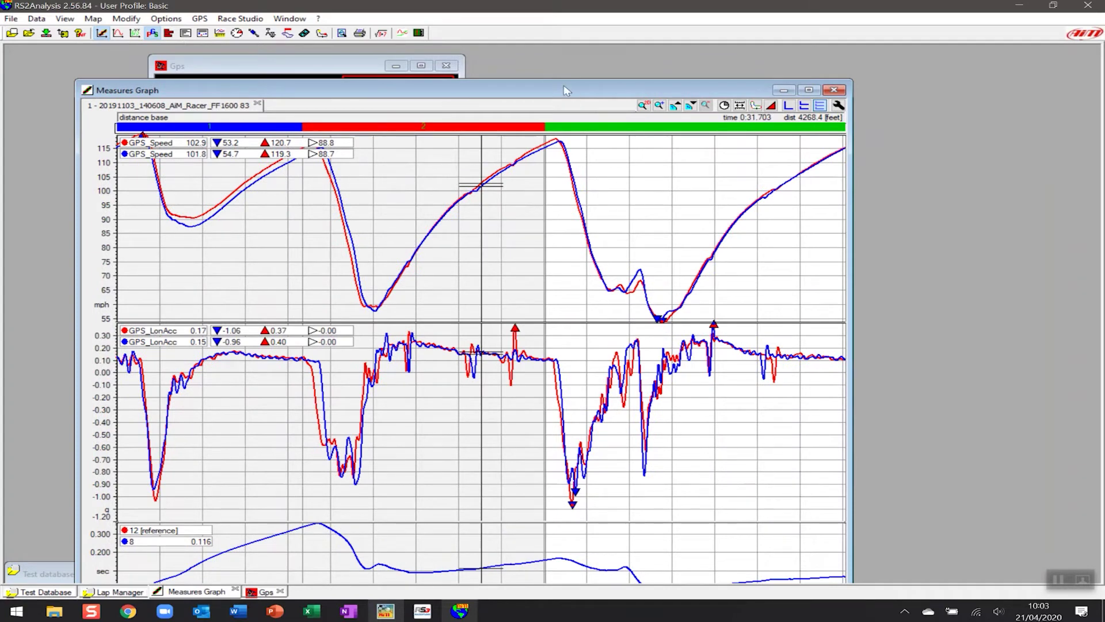
- Place the GPS map window at the right edge and the measures graph at top-left
drag(384, 70, 963, 61)
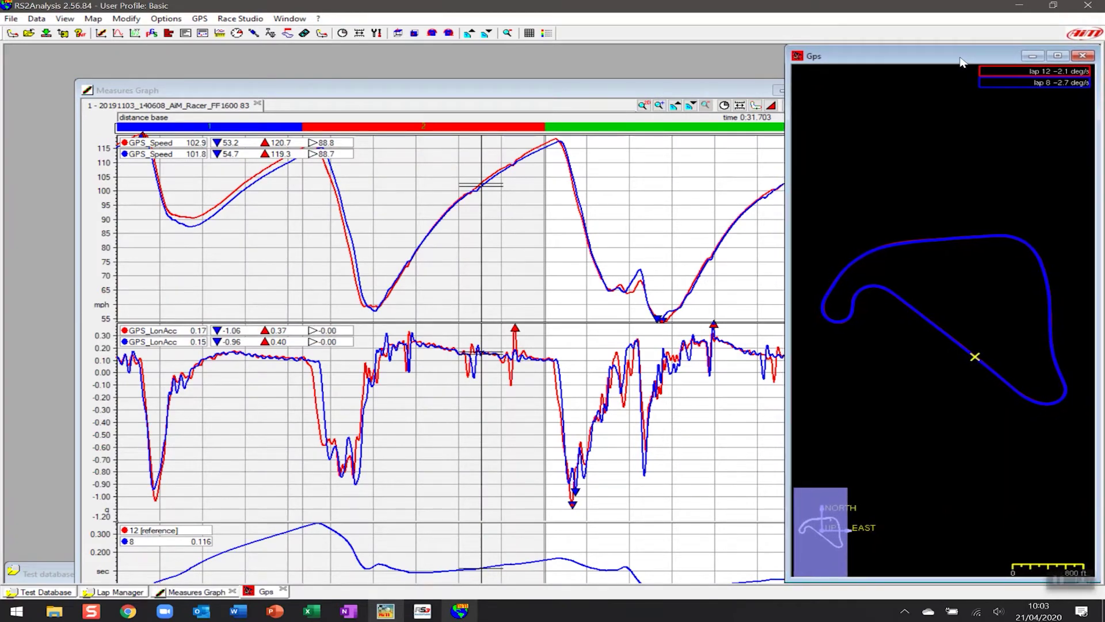
drag(656, 90, 584, 57)
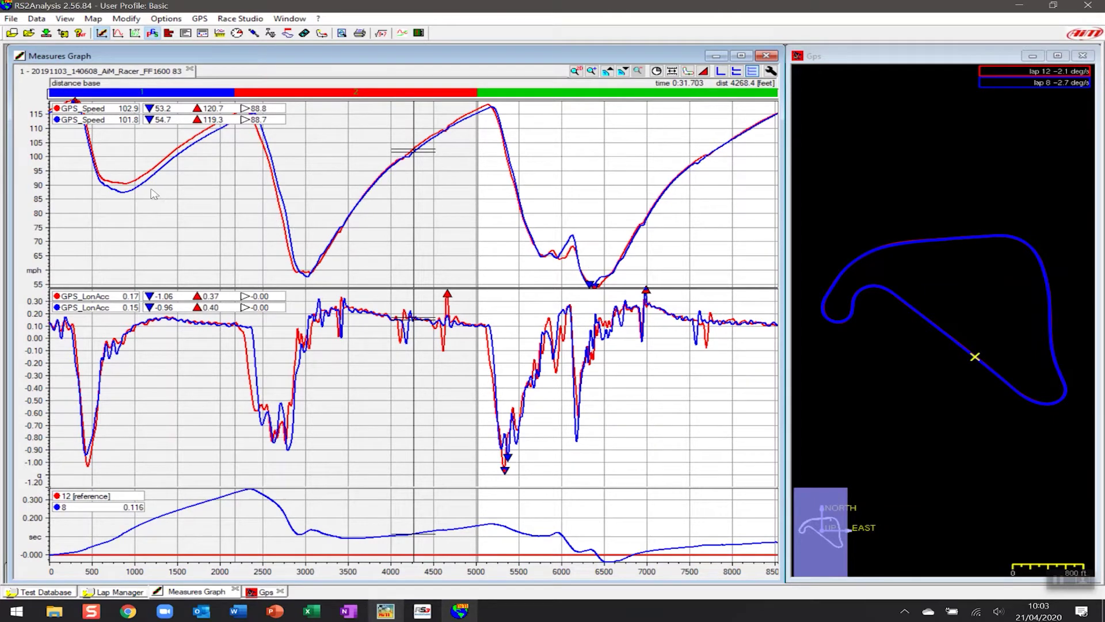
- Move the graph cursor from about 845 ft to about 4803 ft on the zoomed GPS map
click(123, 195)
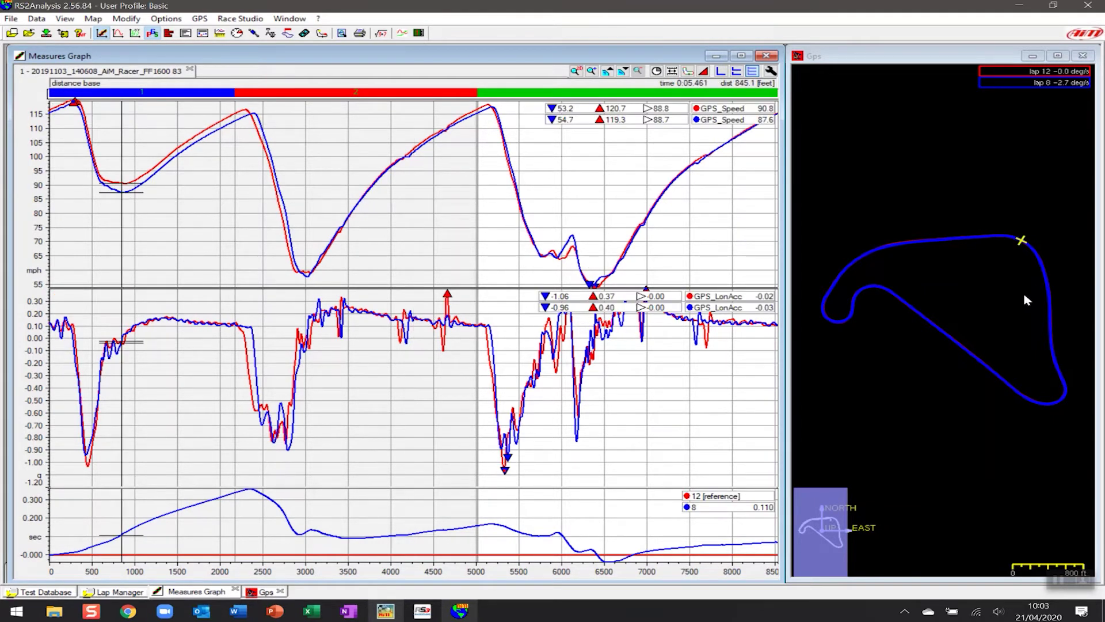
scroll(1024, 301, up, 3)
click(818, 348)
scroll(896, 265, up, 4)
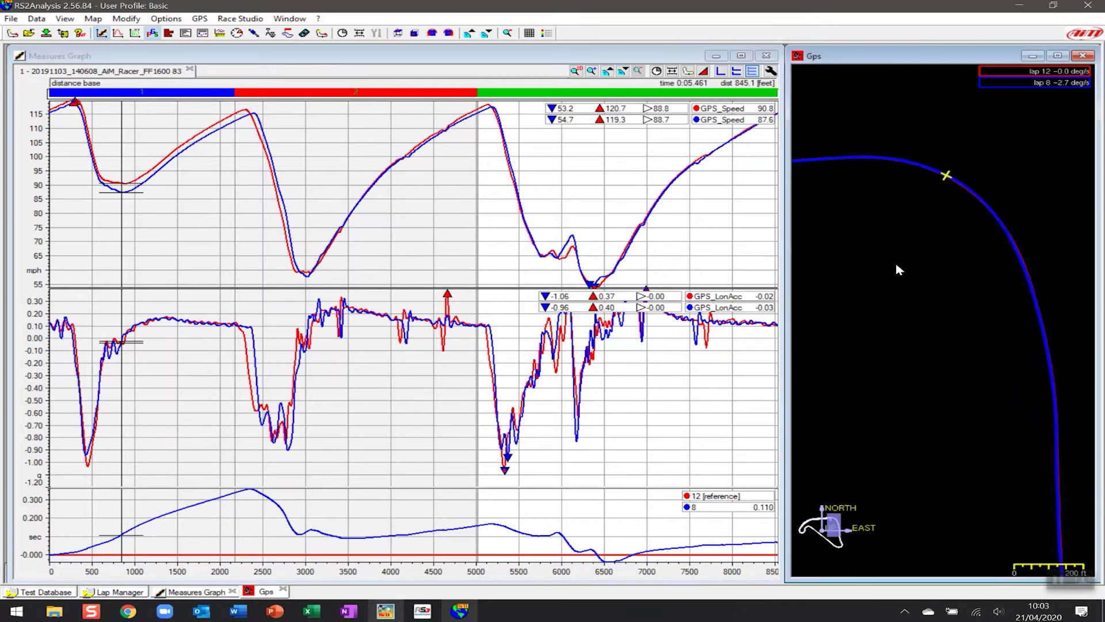
scroll(959, 345, down, 1)
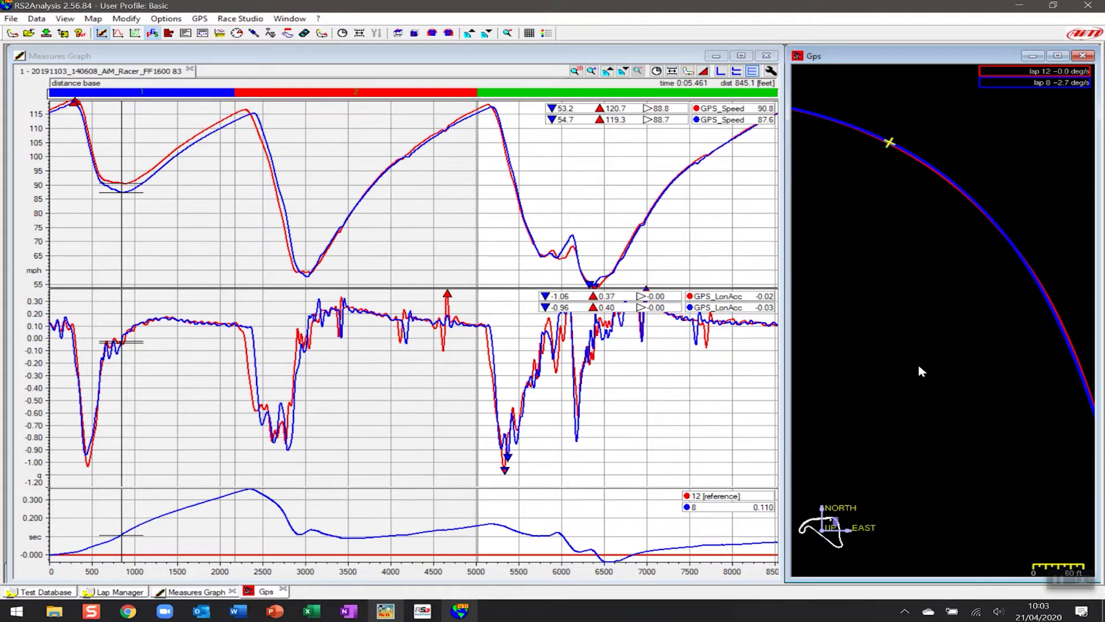
click(142, 199)
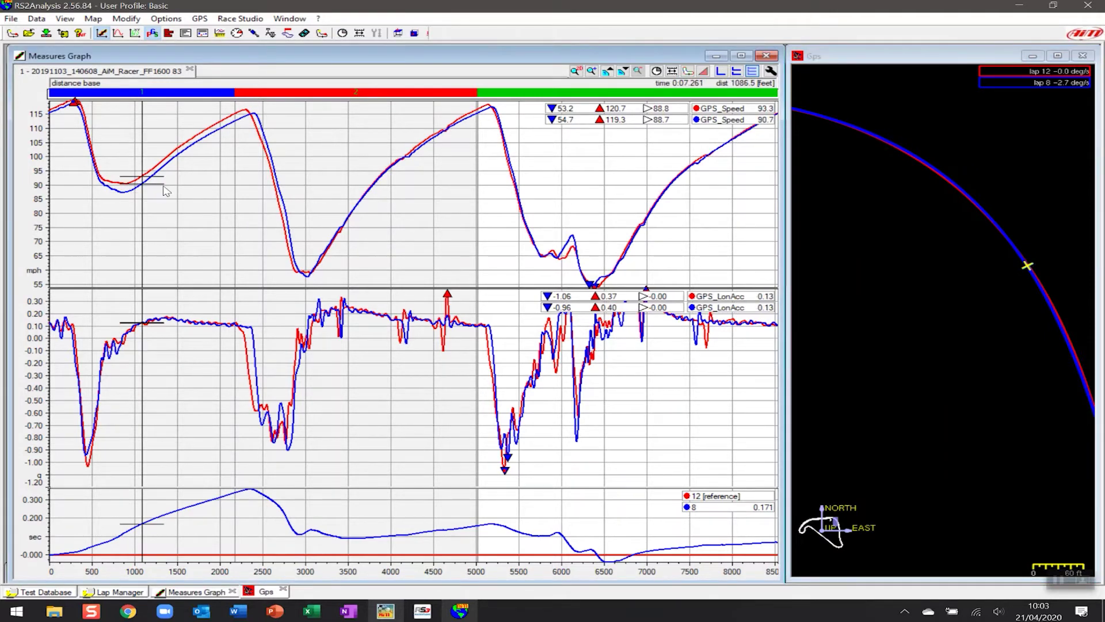
mouse_move(165, 191)
mouse_down()
mouse_move(292, 197)
mouse_move(432, 164)
mouse_move(451, 142)
mouse_move(459, 155)
mouse_up()
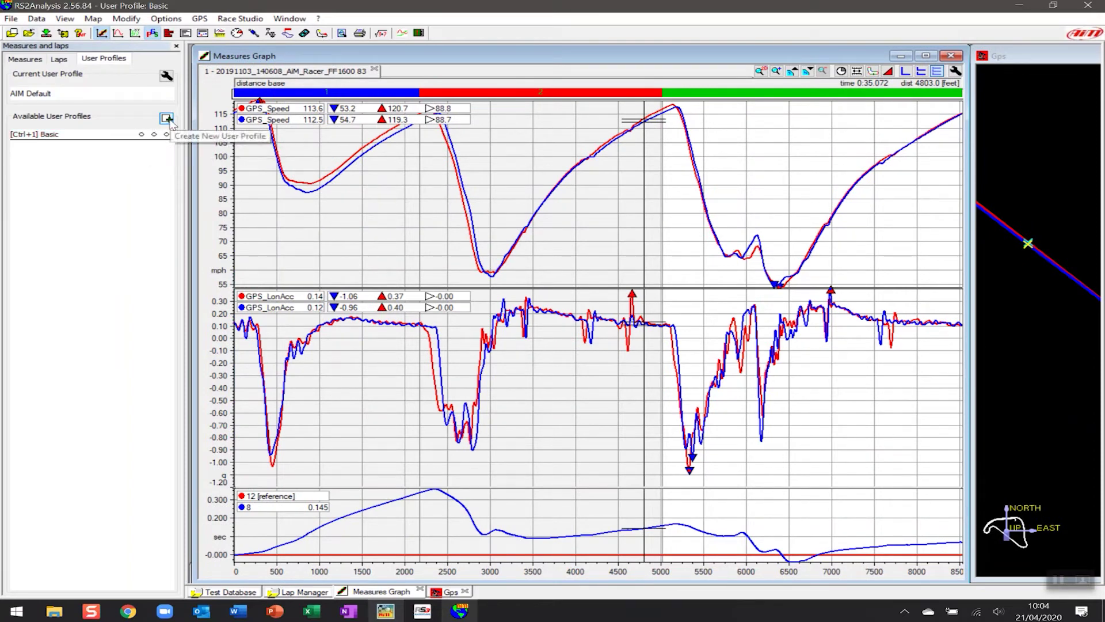
- Create a user profile named 'Graphs and Map' with all current settings
click(167, 119)
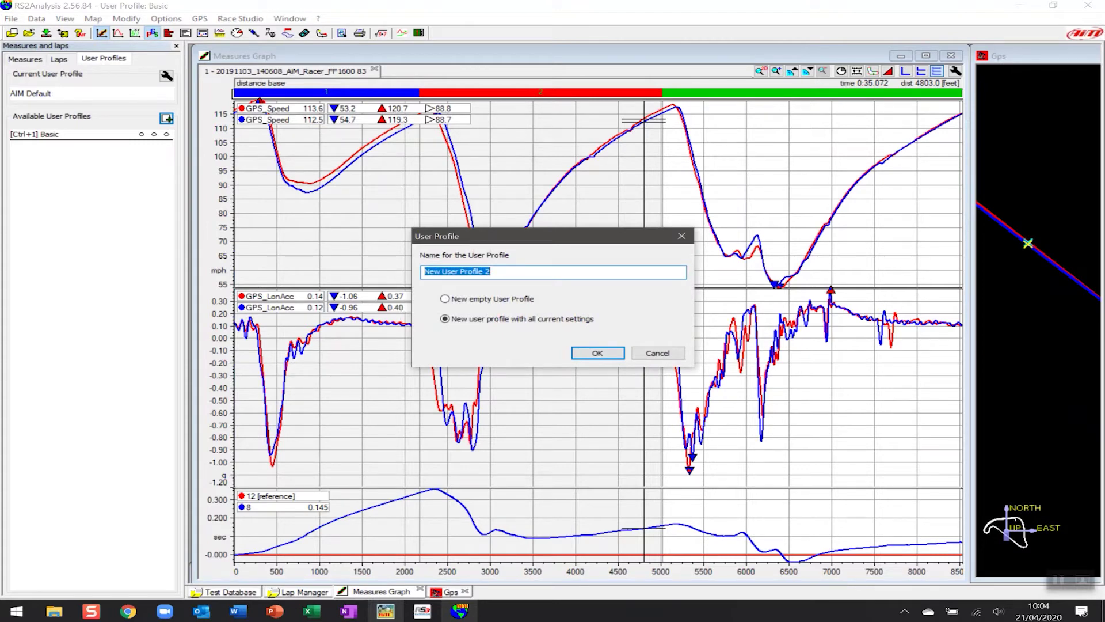
text(Graphs and Map)
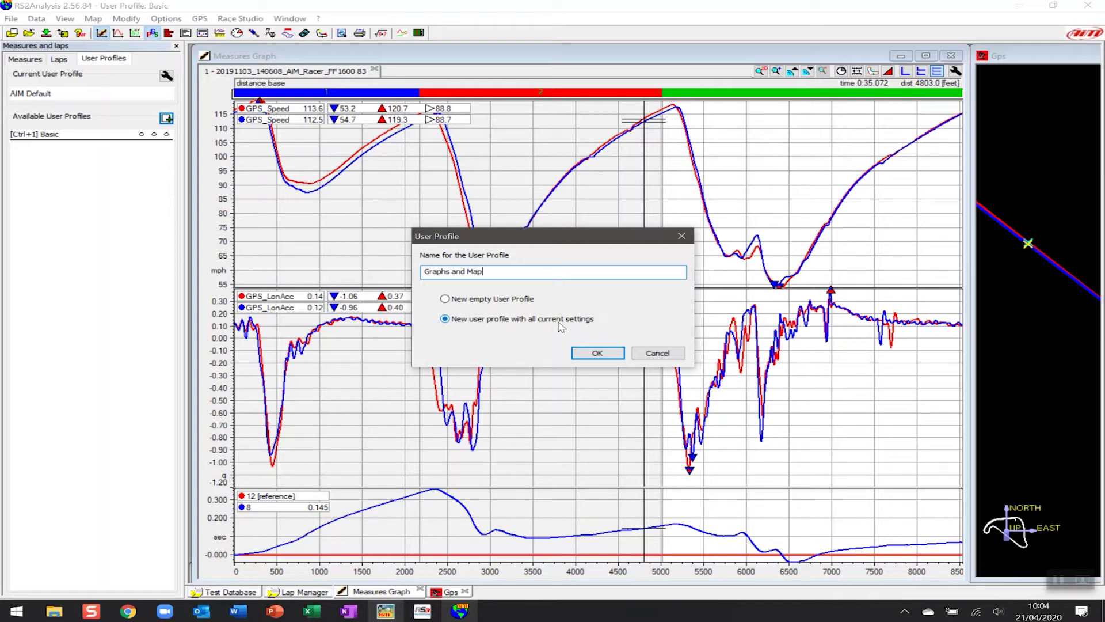
click(596, 353)
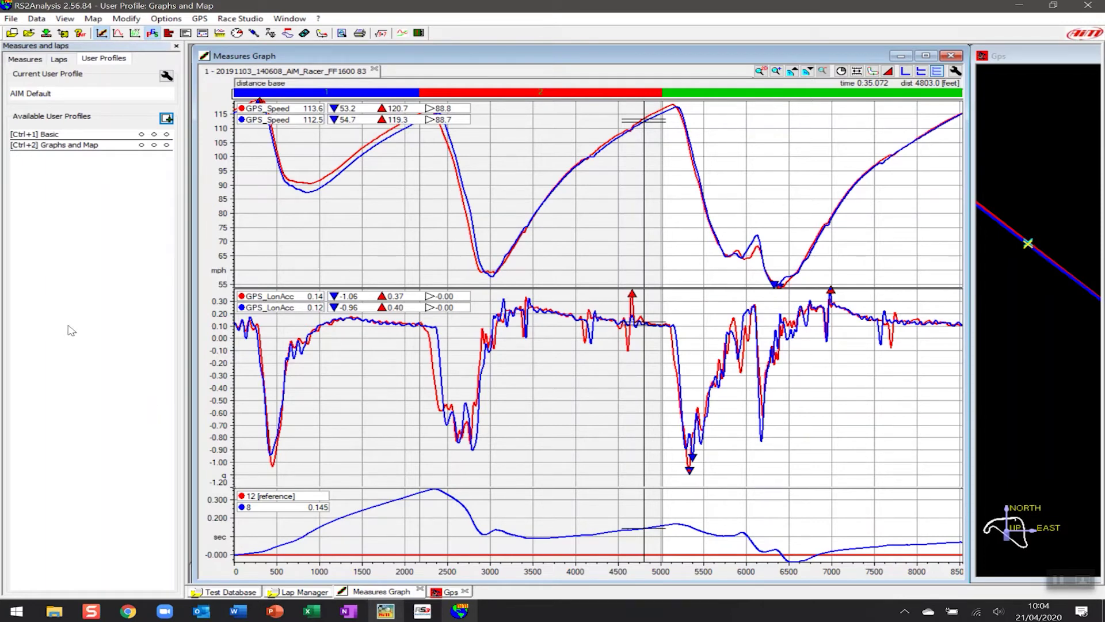
key(ctrl+2)
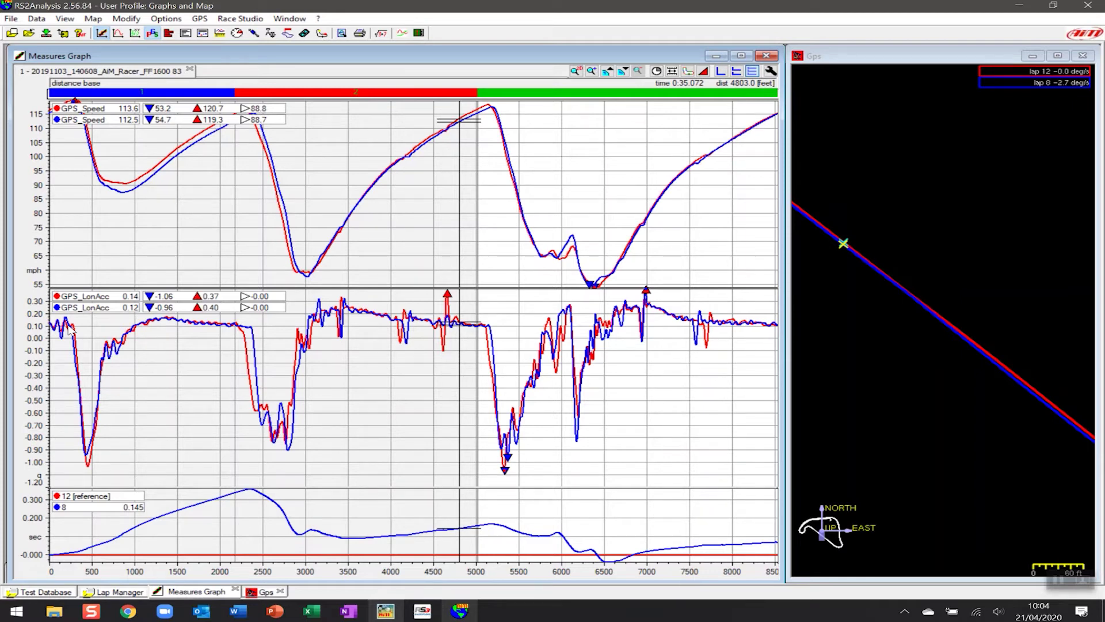
key(F2)
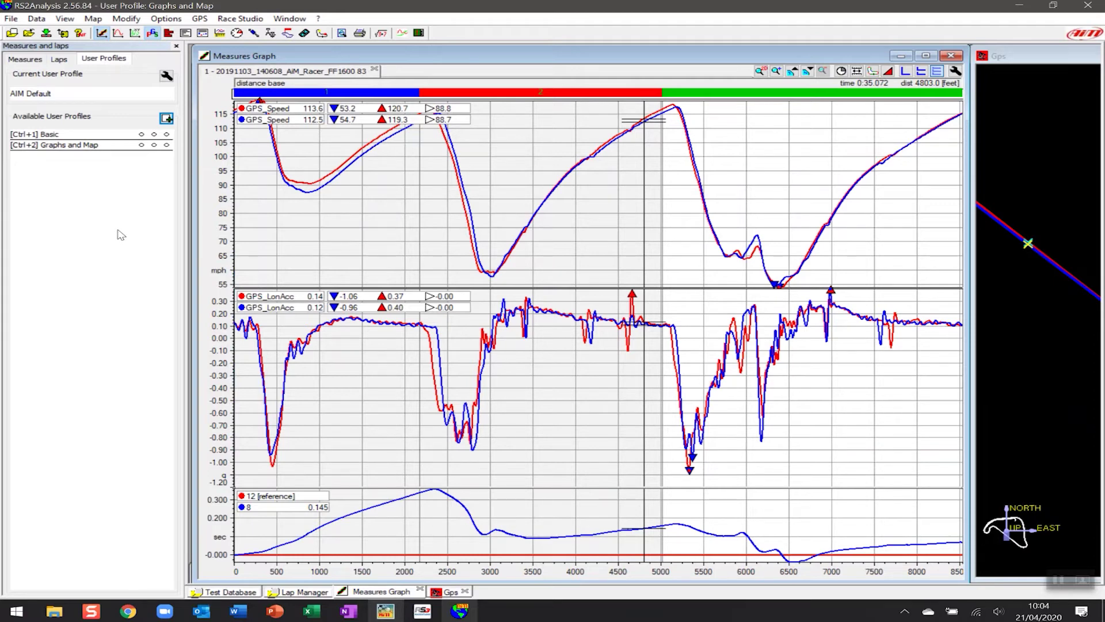
mouse_move(141, 136)
click(141, 133)
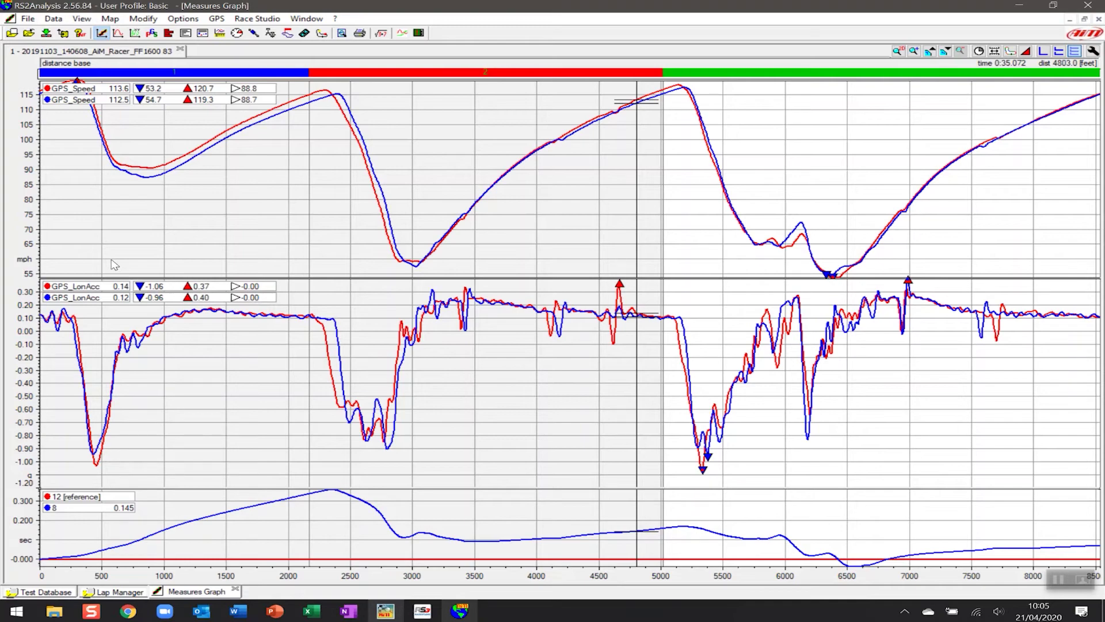
- Reopen the side panel with F3, view the measures list, then return to user profiles
key(F3)
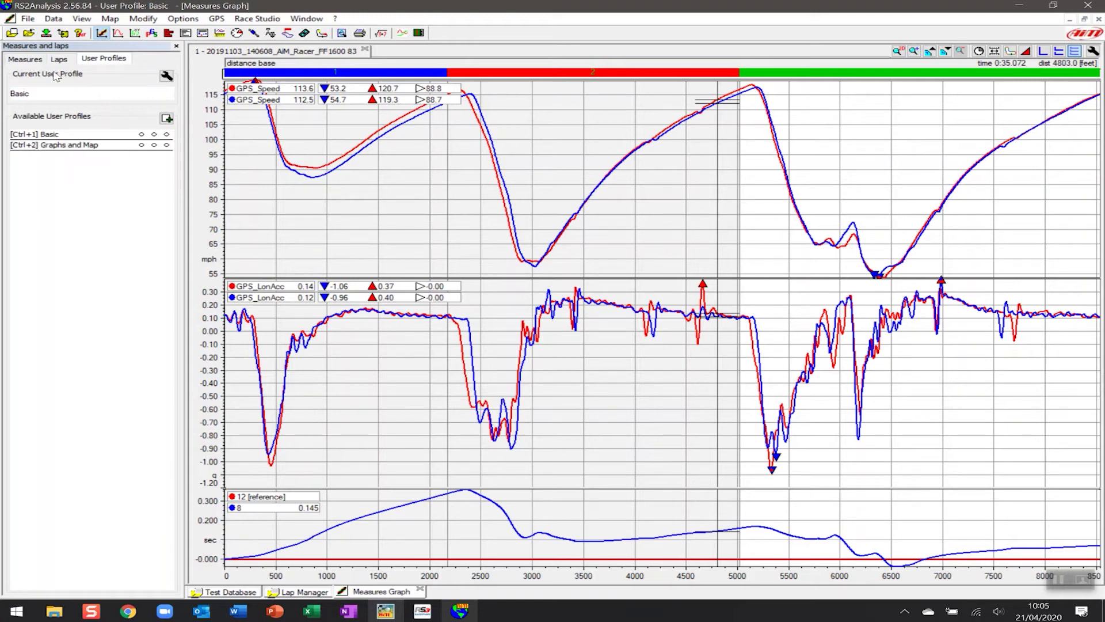
click(25, 59)
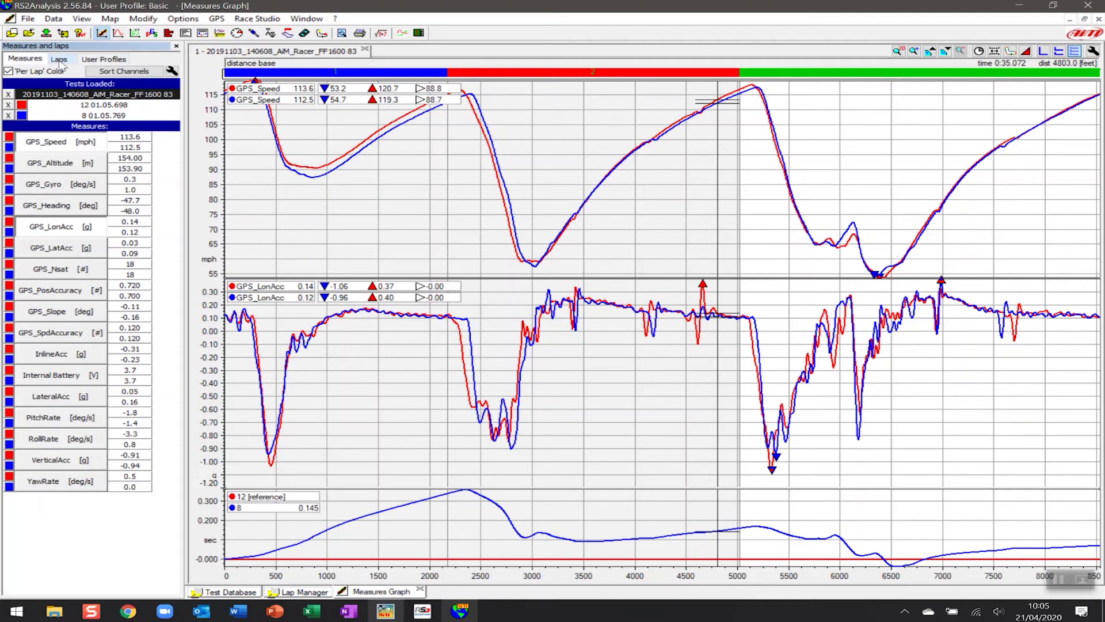
click(103, 59)
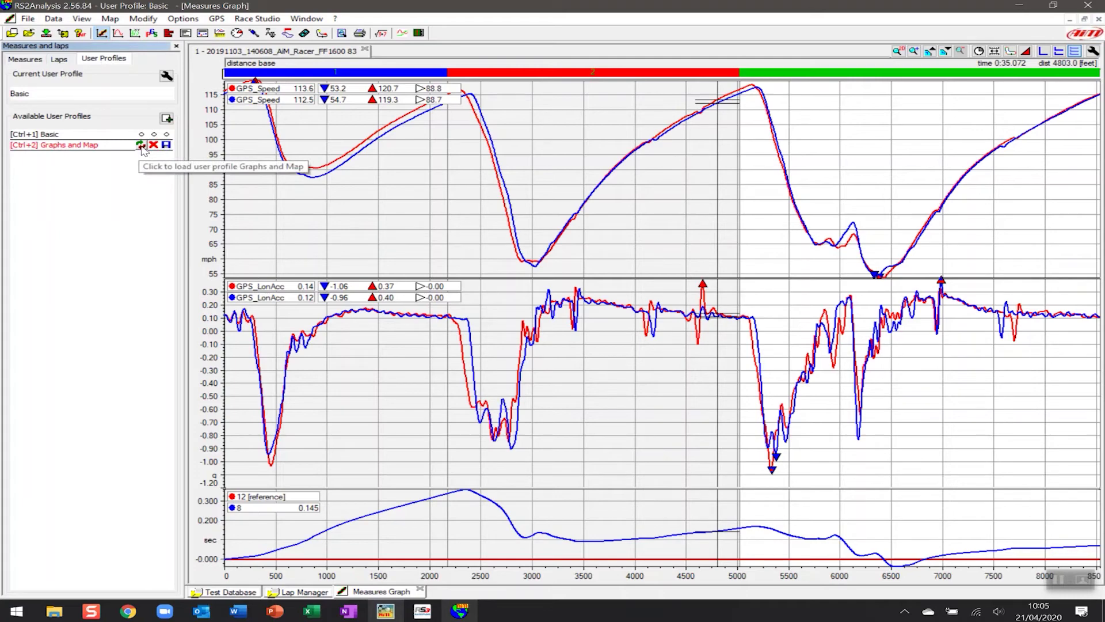
- Load the Graphs and Map profile, reopen the side panel with F2, then load Basic
click(141, 145)
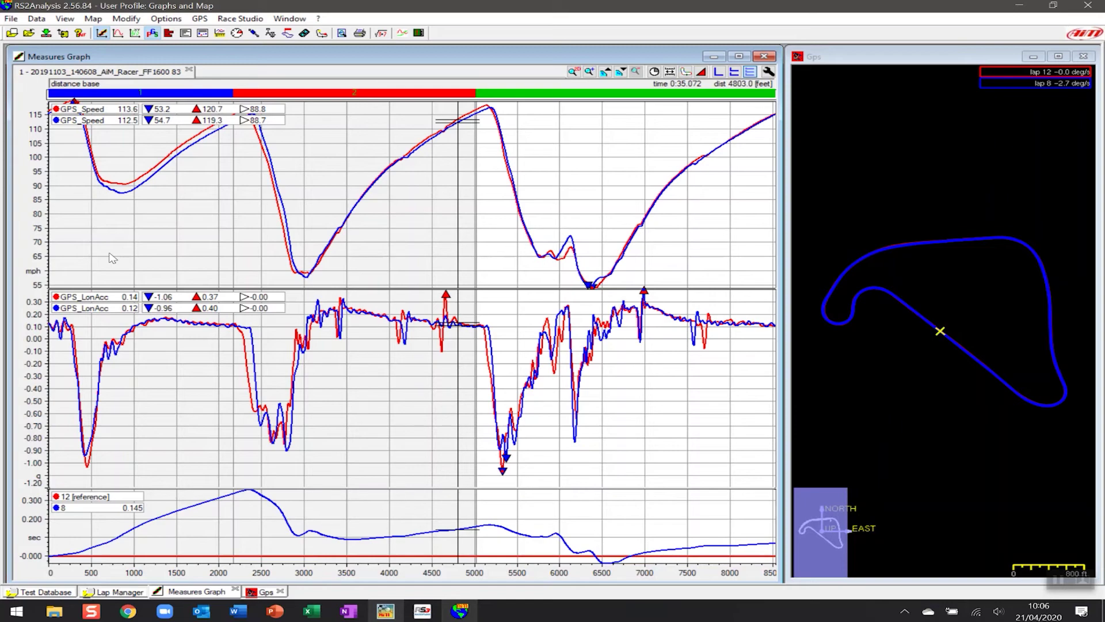
key(F2)
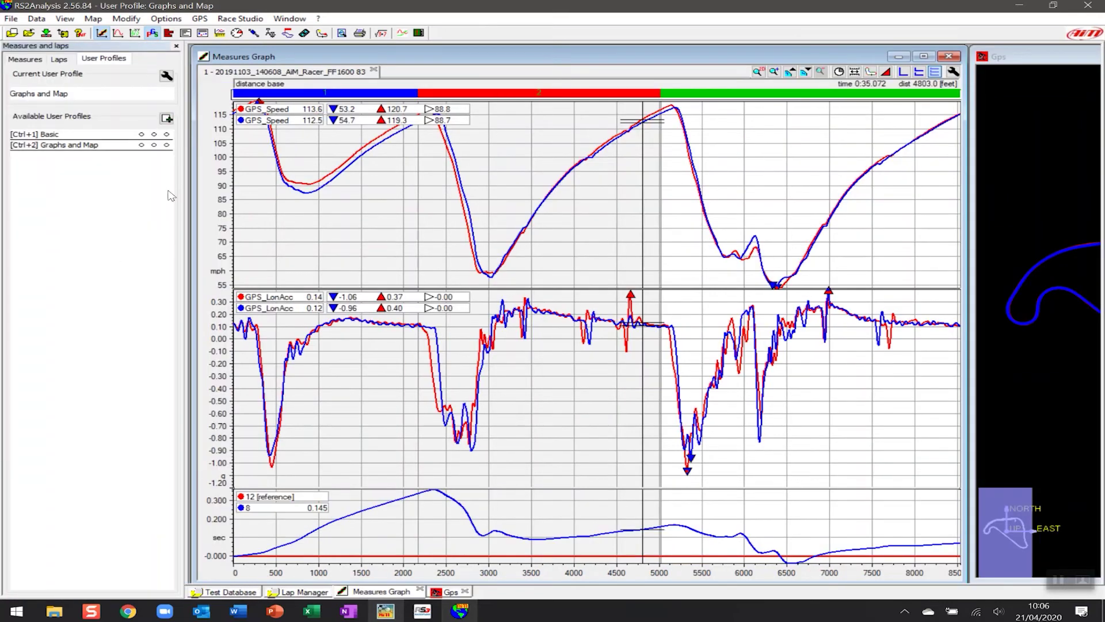
click(140, 134)
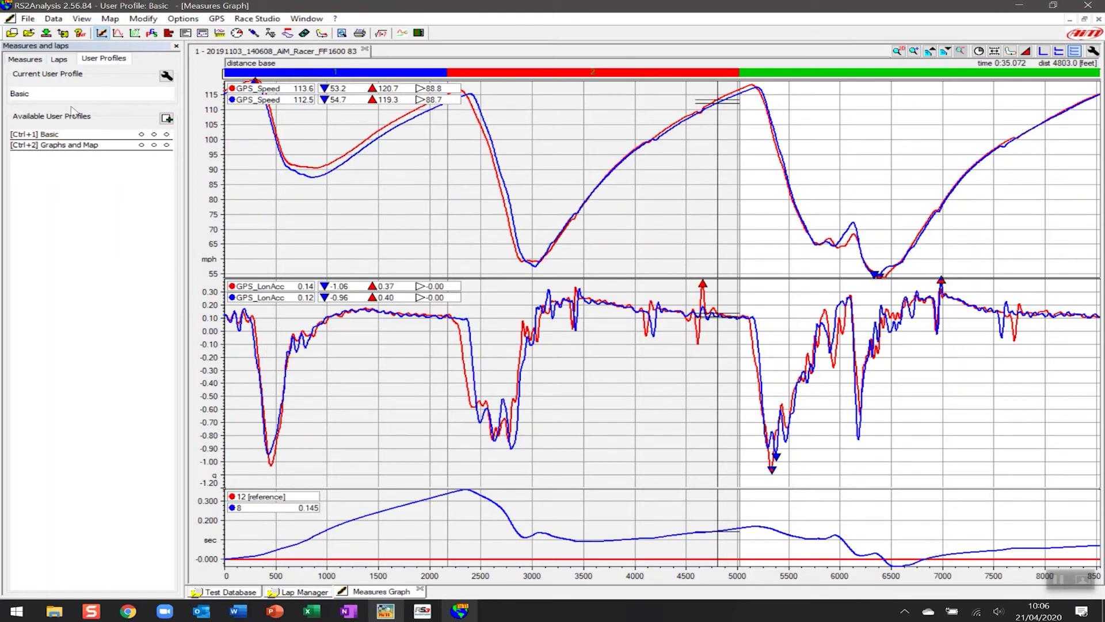
- Add a GPS_LatAcc chart from the Measures list below GPS_LonAcc
click(32, 59)
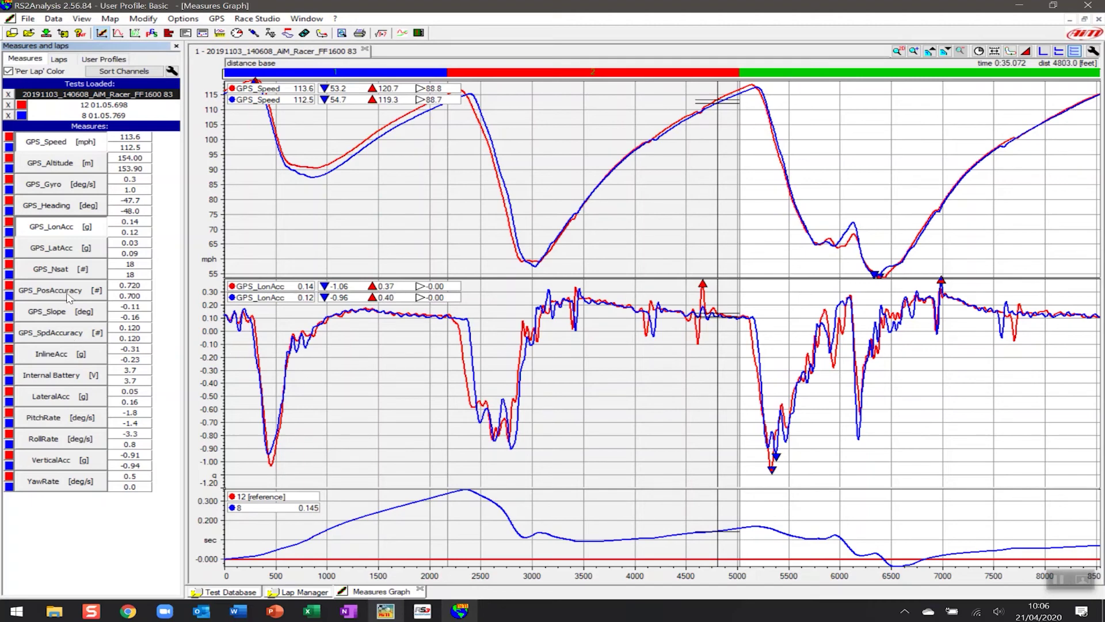
click(60, 252)
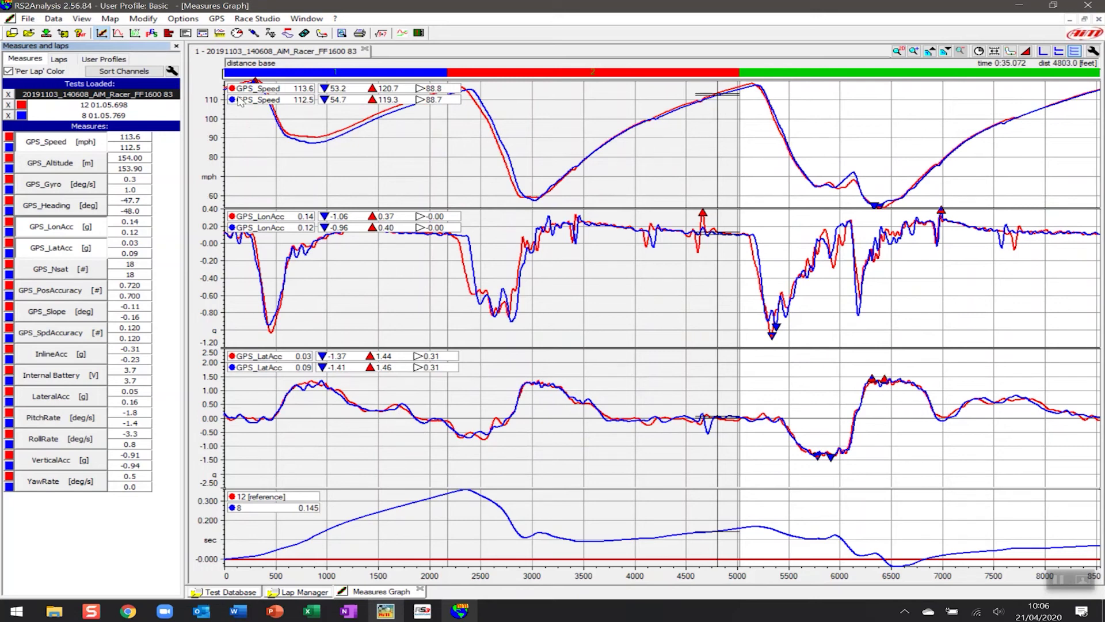
- Save the current layout with the lateral-acceleration chart into the Basic user profile
click(119, 60)
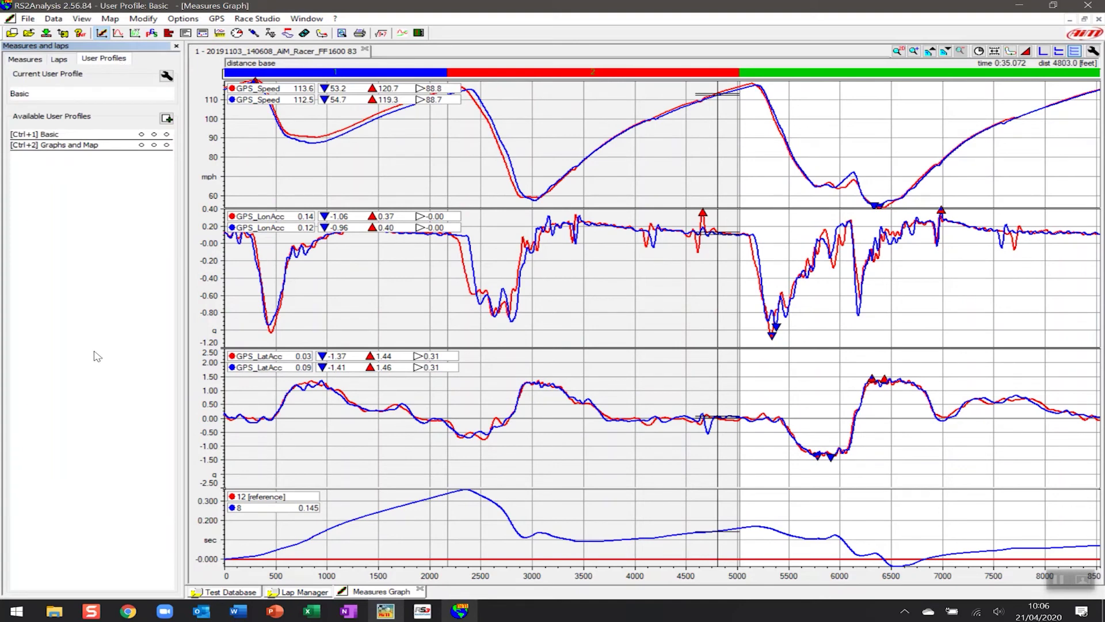
mouse_move(138, 141)
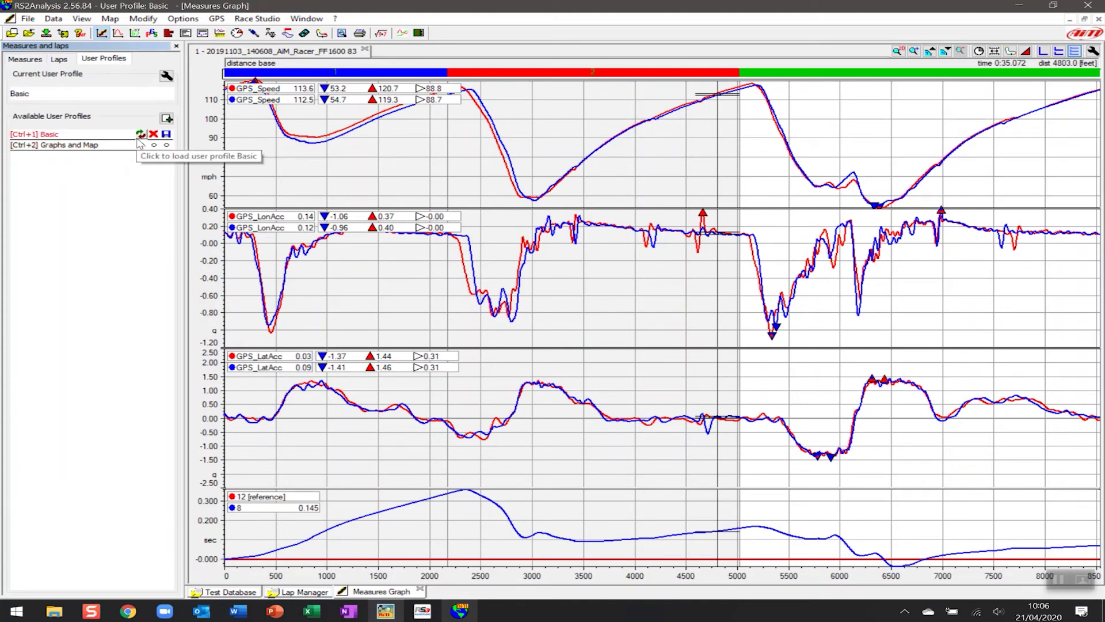
click(167, 135)
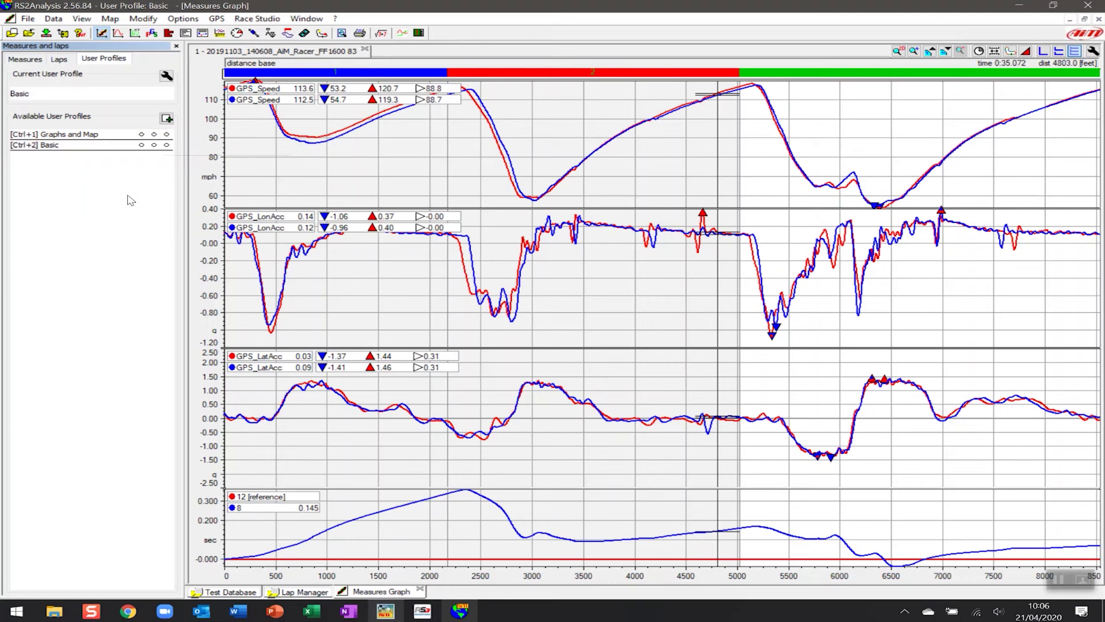
mouse_move(141, 141)
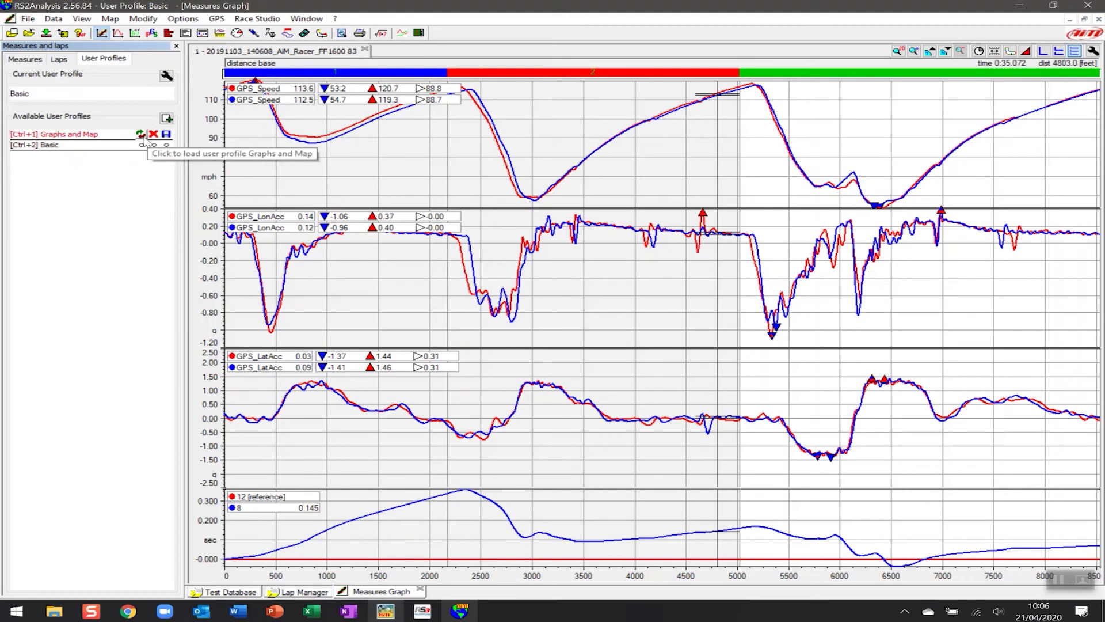
- Load the Graphs and Map profile, then reload Basic to confirm it shows the lateral-acceleration chart
click(139, 135)
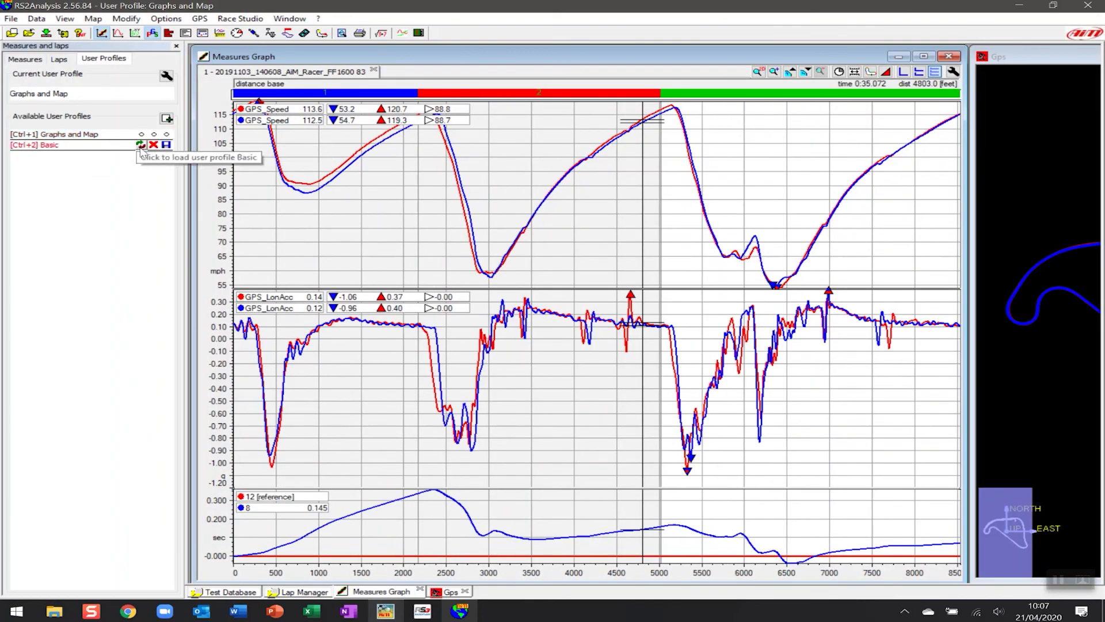
click(141, 145)
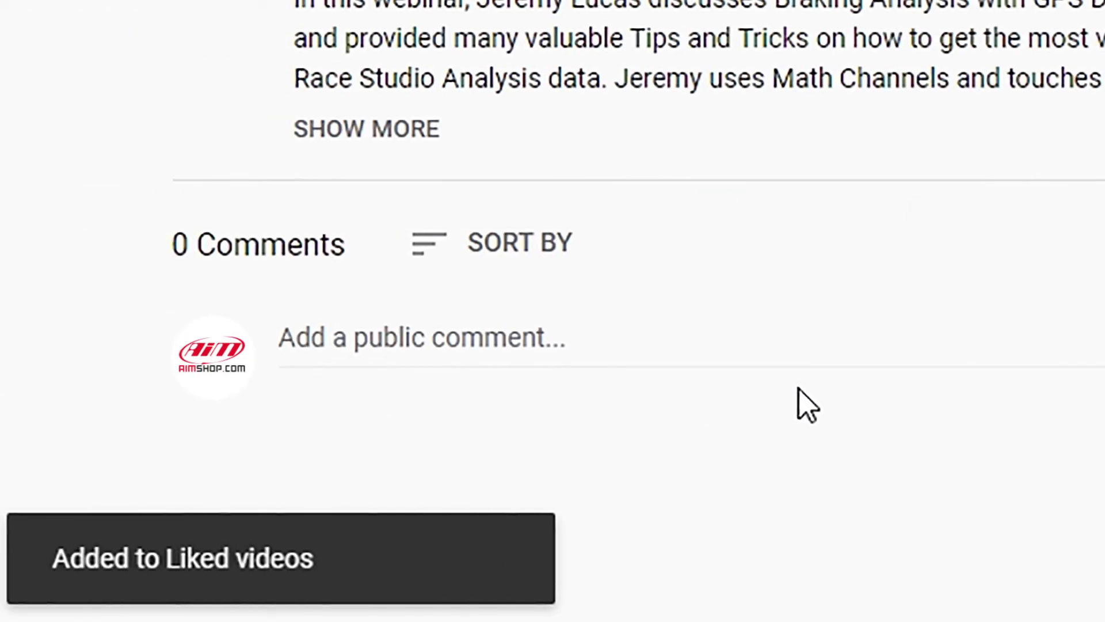
- Like the video, comment 'Awesome!', subscribe and set channel notifications to All
click(820, 340)
text(Awesome!)
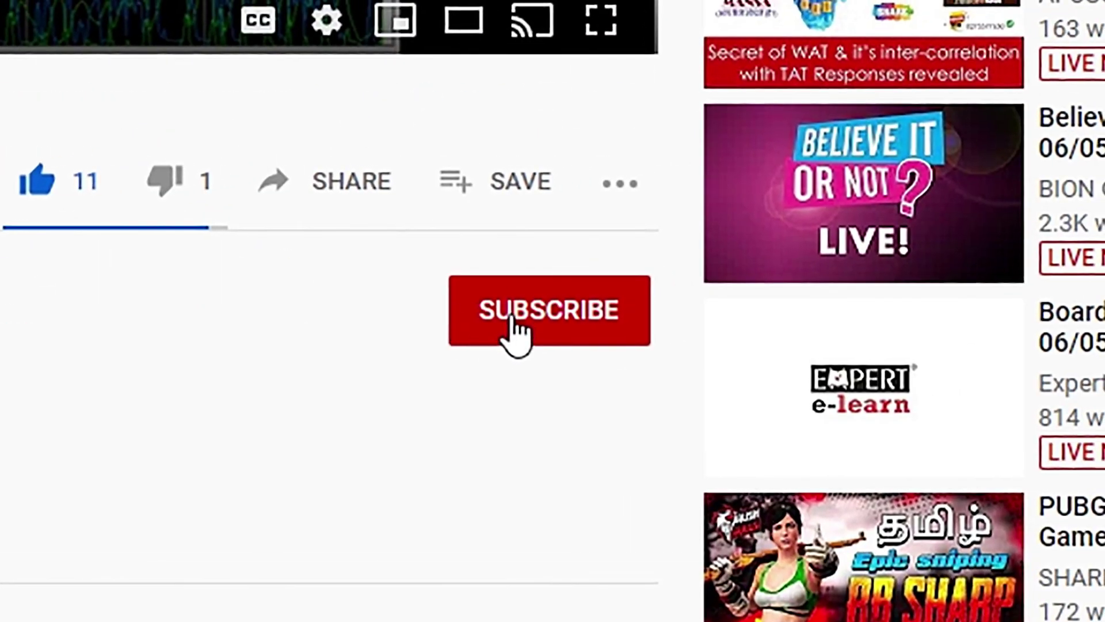
click(516, 331)
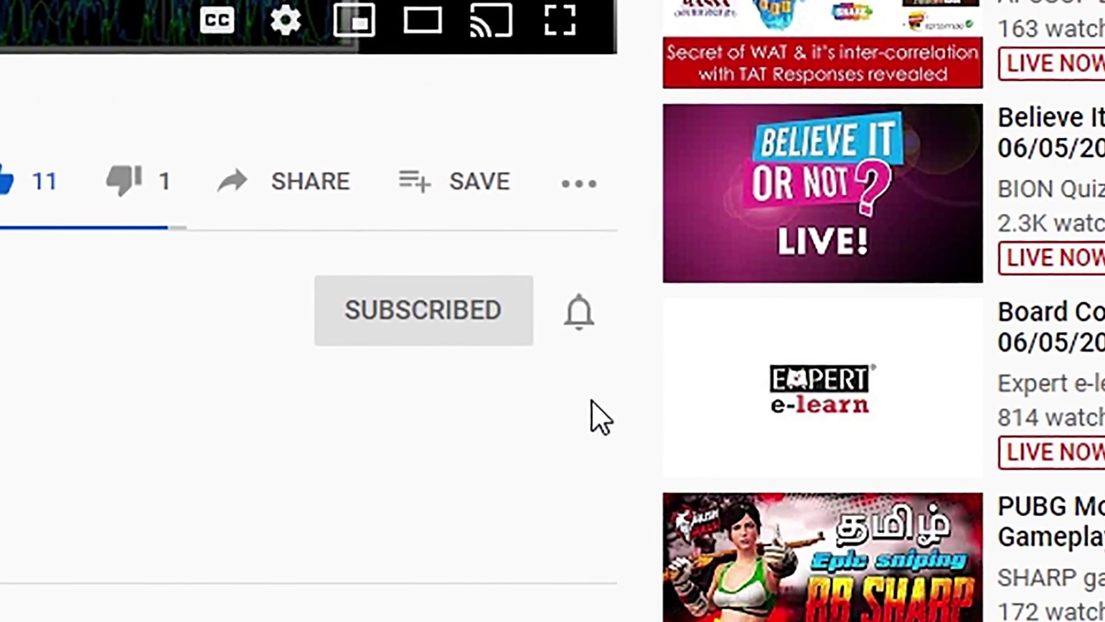
click(619, 315)
click(624, 396)
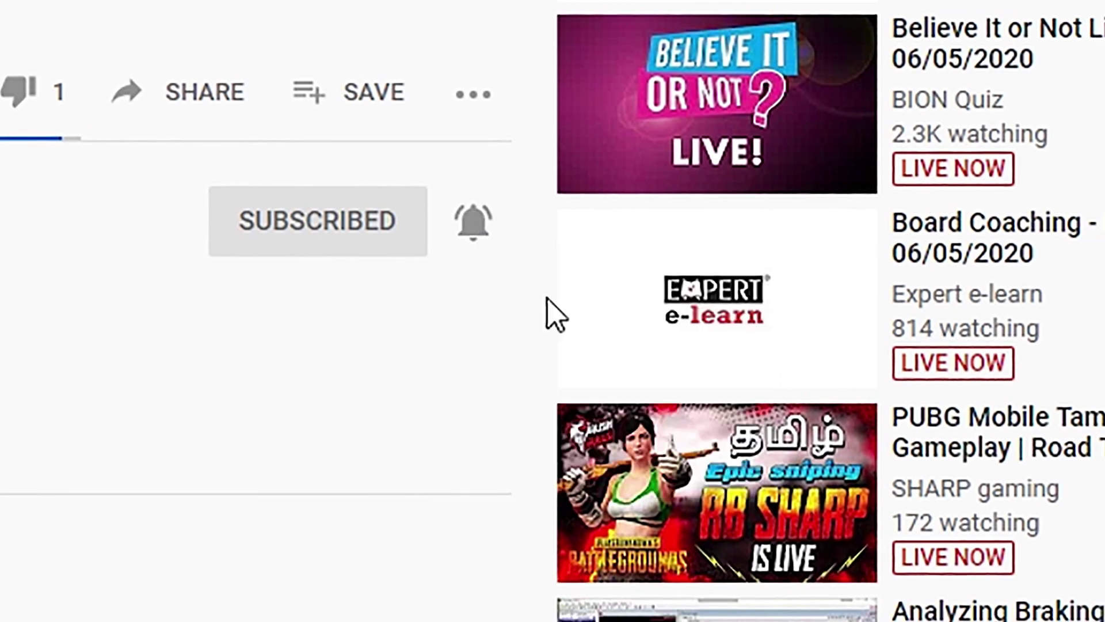